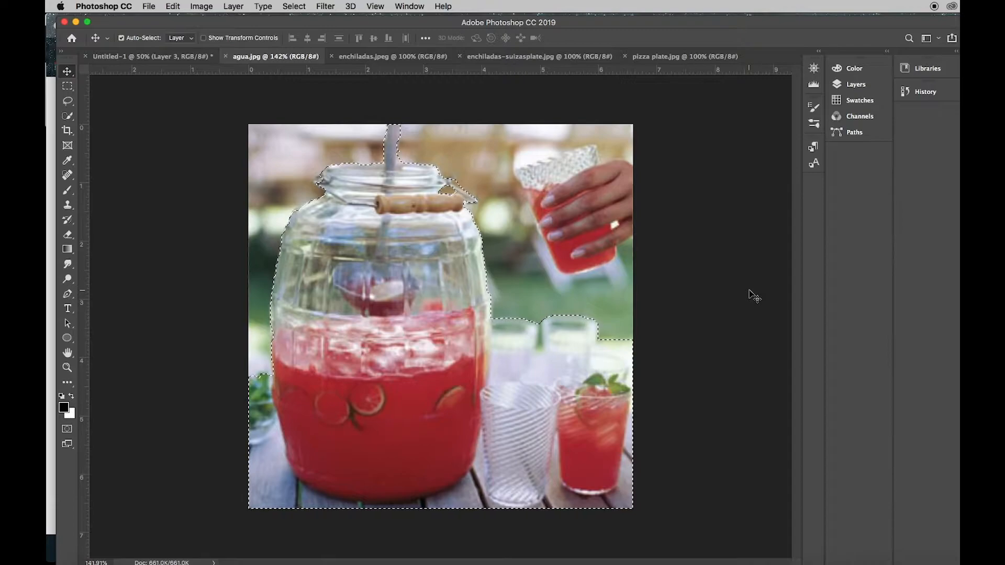
Copy the selected drink jar and glasses from agua.jpg and paste them into the Untitled-1 artboard
left_click(173, 5)
left_click(190, 87)
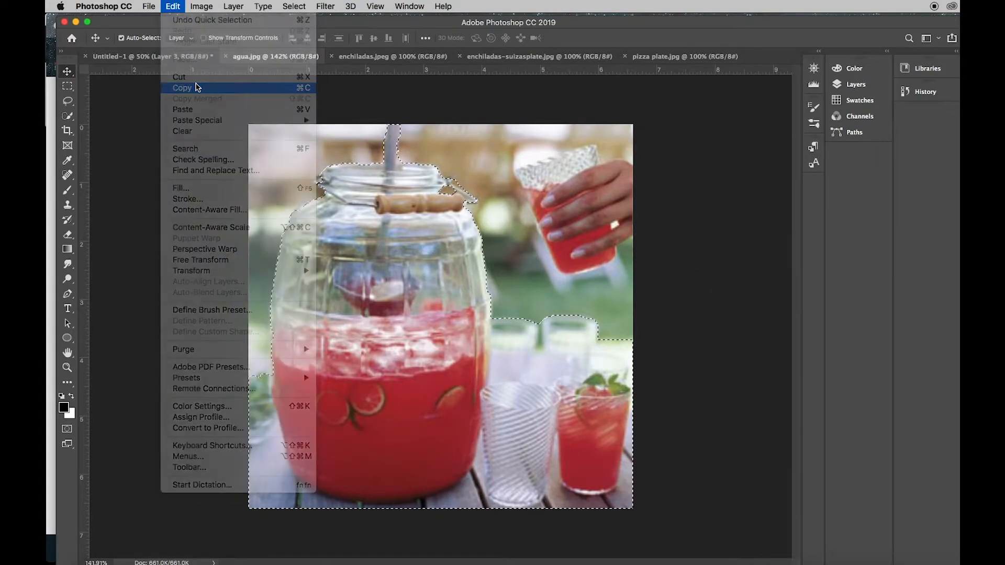
left_click(183, 56)
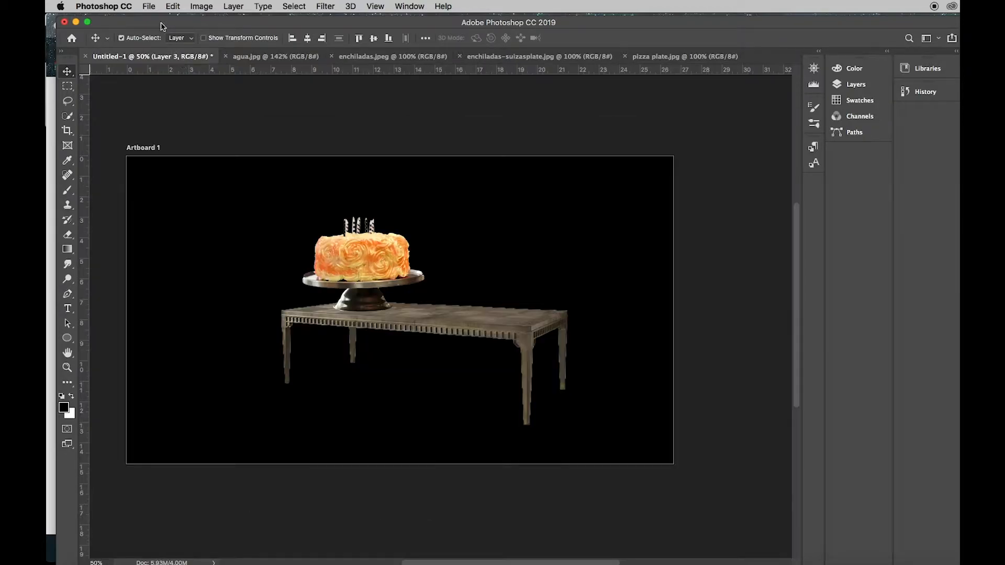
left_click(170, 5)
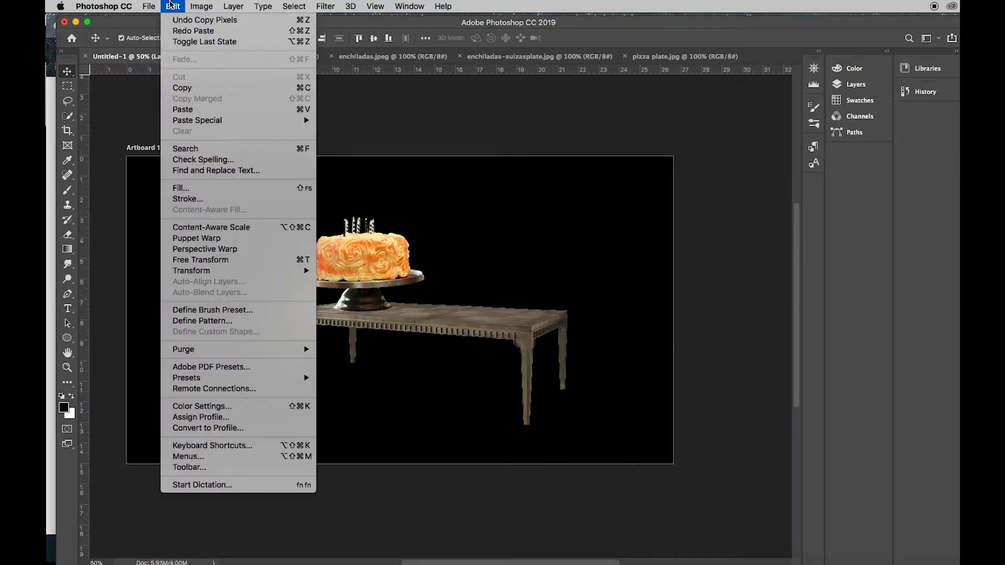
left_click(197, 110)
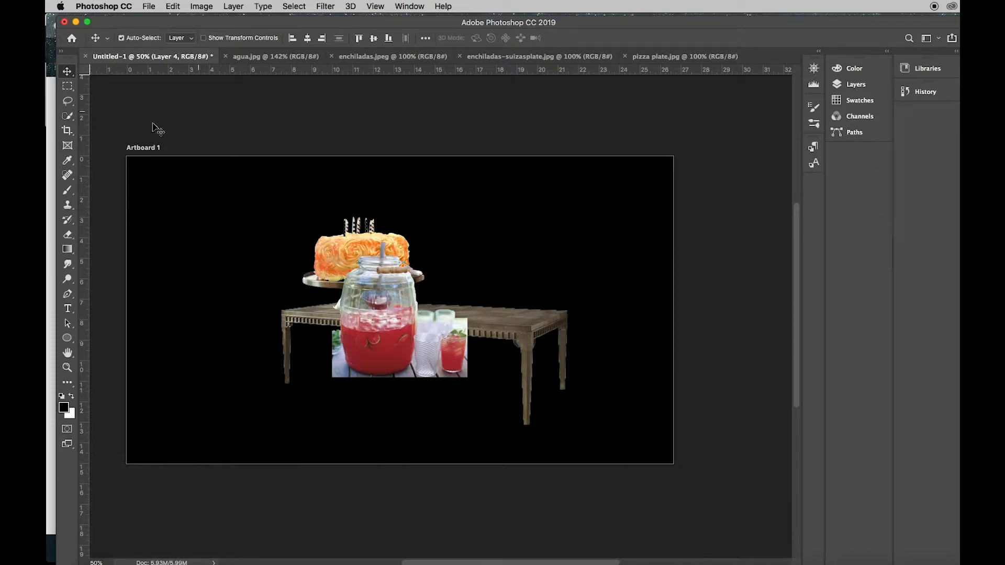
left_click(69, 237)
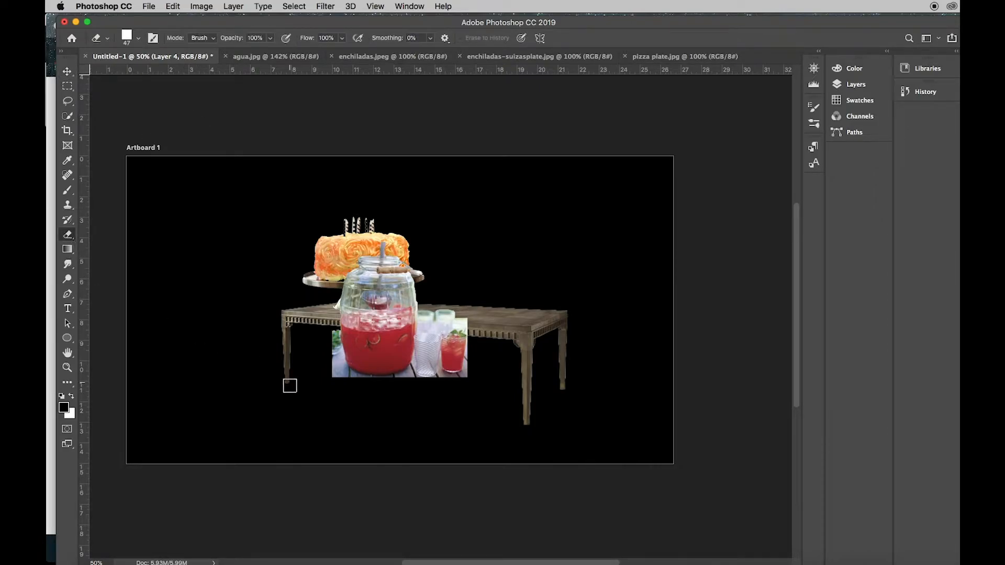
left_click_drag(328, 368, 352, 386)
key("super+z")
Add a layer mask to Layer 4 and brush black along the left edge of the drink image
left_click(856, 87)
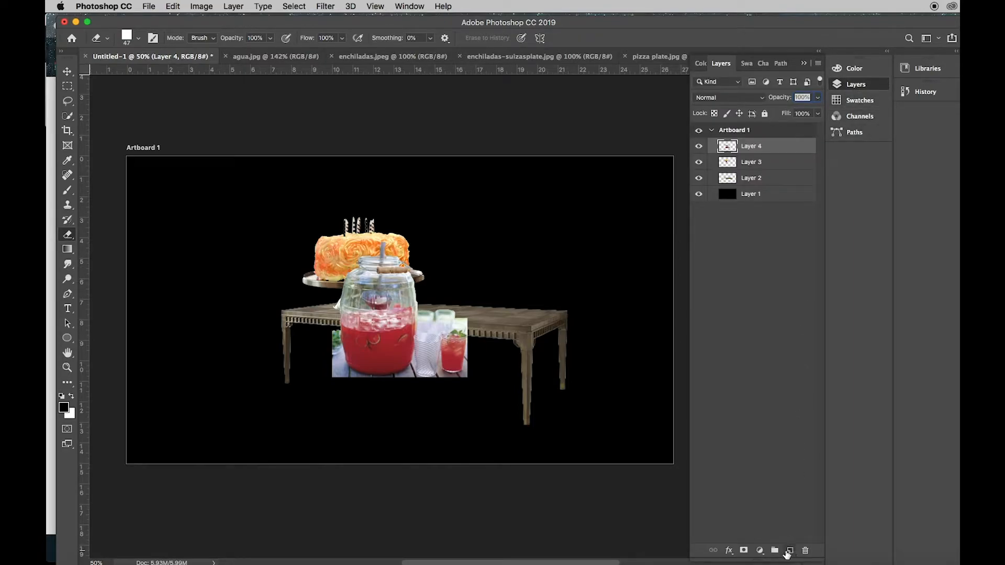
left_click(744, 551)
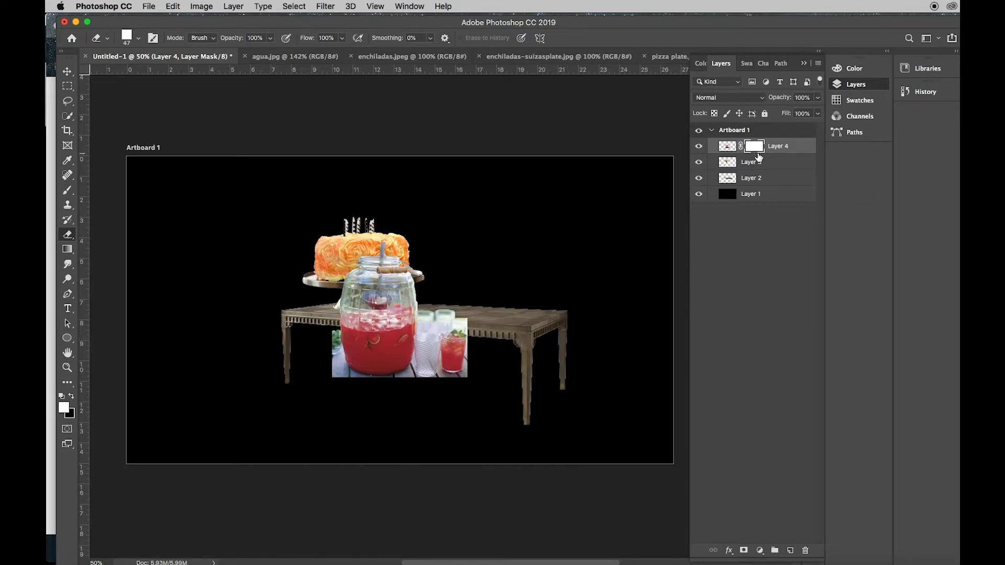
left_click(67, 192)
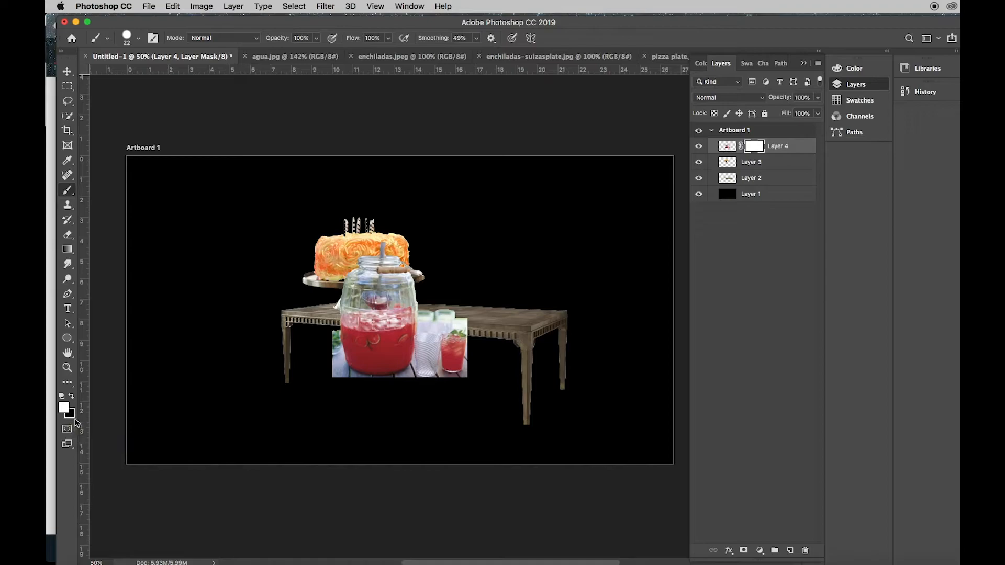
left_click(72, 399)
left_click_drag(332, 340, 330, 375)
mouse_move(330, 332)
left_mouse_down()
mouse_move(332, 389)
mouse_move(334, 333)
left_mouse_up()
Paint black on the mask to hide the background around the outer edges of the jar and glasses
left_click(806, 65)
left_click(814, 70)
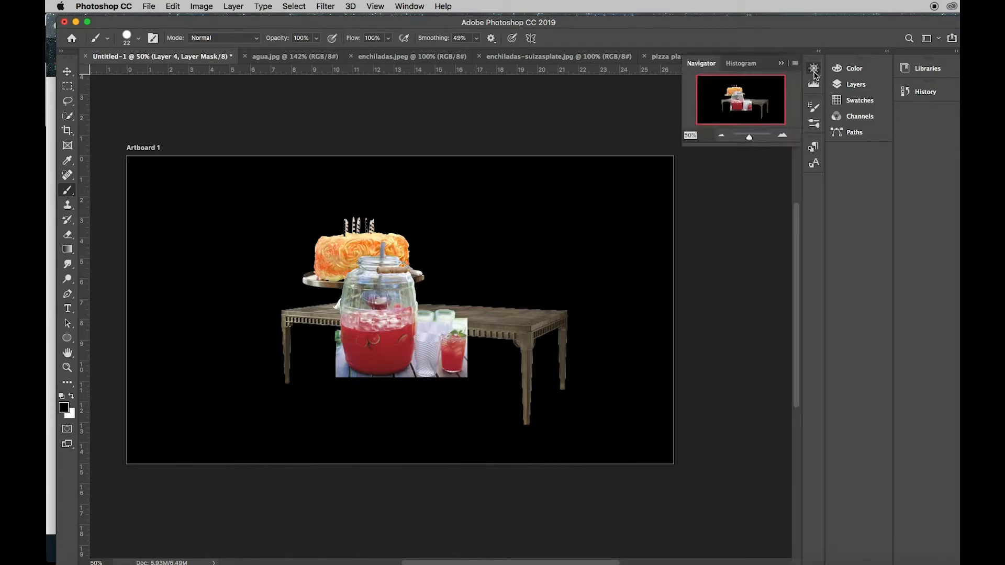
left_click(783, 135)
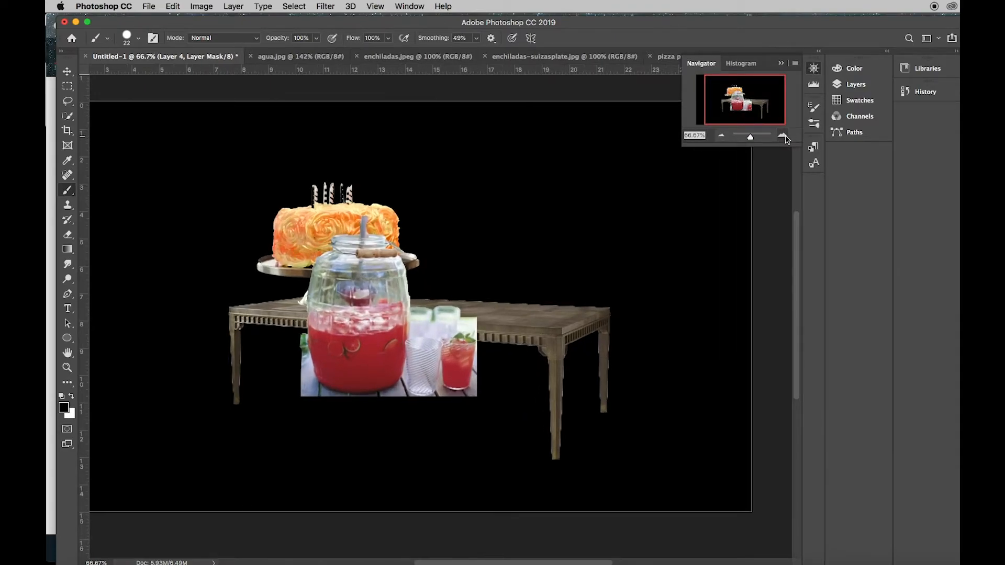
left_click(784, 135)
left_click(783, 135)
left_click_drag(762, 101, 750, 103)
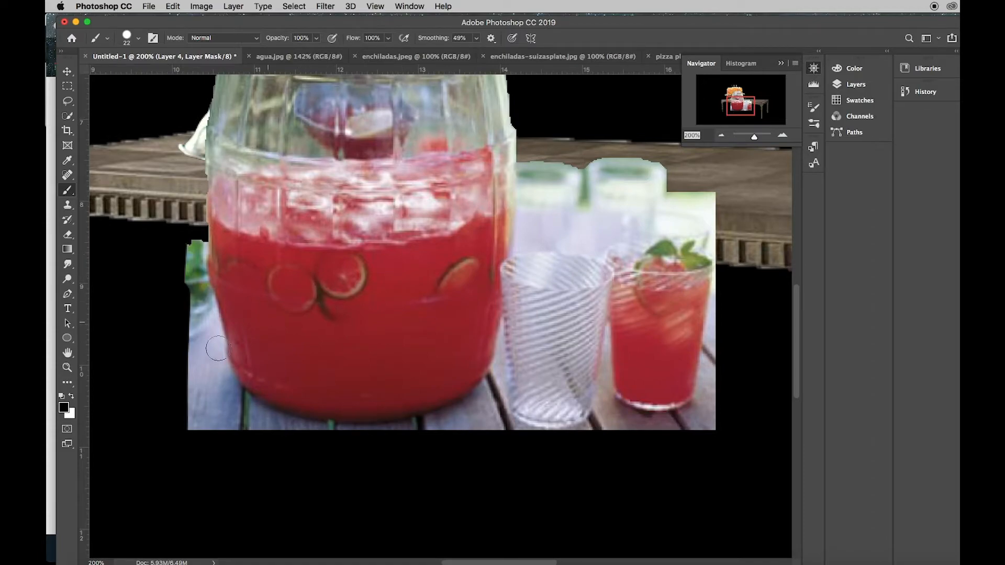
left_click_drag(190, 244, 195, 435)
mouse_move(191, 269)
left_mouse_down()
mouse_move(221, 399)
mouse_move(264, 439)
mouse_move(237, 431)
mouse_move(197, 392)
mouse_move(212, 417)
mouse_move(259, 441)
mouse_move(445, 439)
mouse_move(489, 402)
mouse_move(499, 431)
mouse_move(479, 431)
mouse_move(576, 439)
mouse_move(603, 431)
mouse_move(605, 406)
mouse_move(623, 419)
mouse_move(686, 422)
mouse_move(712, 401)
mouse_move(716, 420)
mouse_move(687, 434)
mouse_move(618, 432)
mouse_move(710, 425)
mouse_move(725, 222)
mouse_move(680, 200)
mouse_move(725, 195)
mouse_move(678, 202)
left_mouse_up()
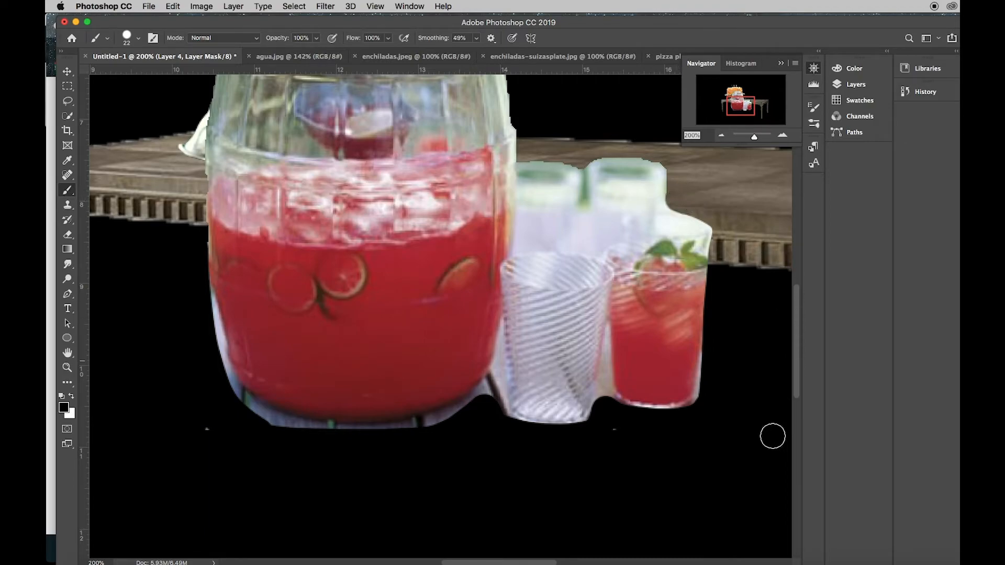
Hide a strip of the jar with black on the layer mask and restore it with white
left_click(139, 39)
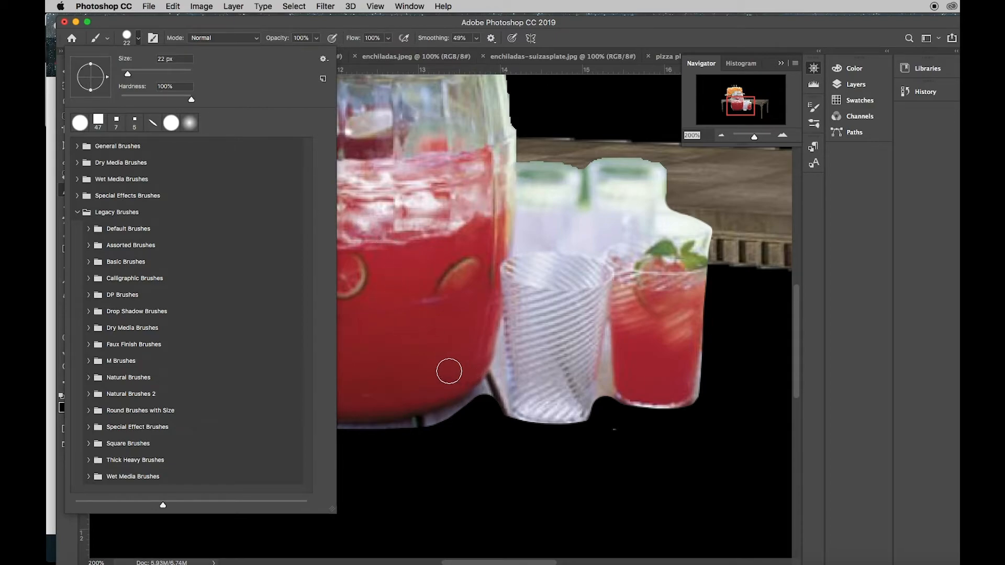
mouse_move(403, 335)
left_mouse_down()
mouse_move(442, 442)
mouse_move(459, 450)
left_mouse_up()
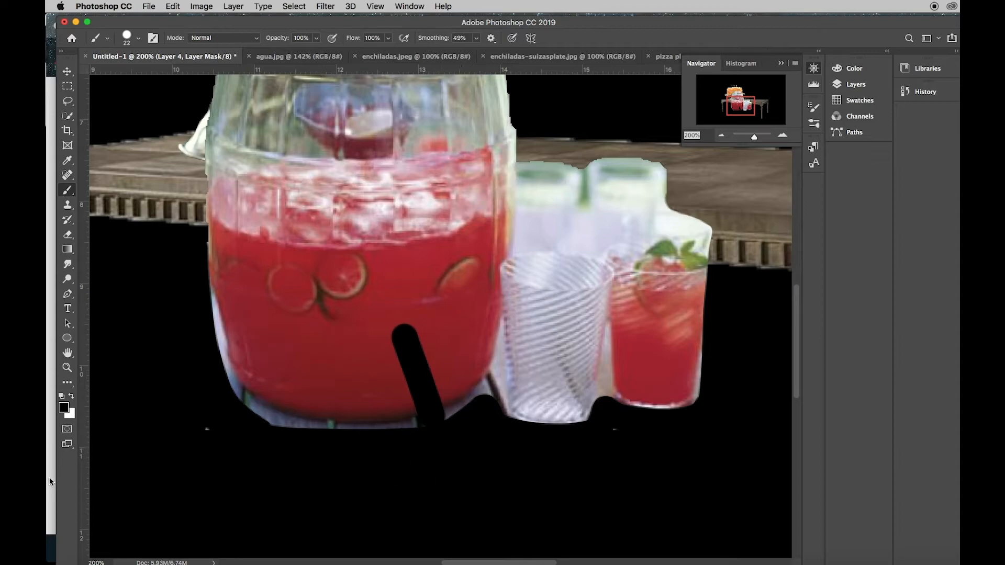
left_click(71, 399)
mouse_move(417, 327)
left_mouse_down()
mouse_move(392, 334)
mouse_move(434, 354)
mouse_move(385, 362)
mouse_move(421, 352)
mouse_move(422, 365)
mouse_move(377, 399)
mouse_move(446, 380)
mouse_move(408, 409)
mouse_move(440, 402)
mouse_move(410, 418)
mouse_move(442, 411)
mouse_move(408, 415)
left_mouse_up()
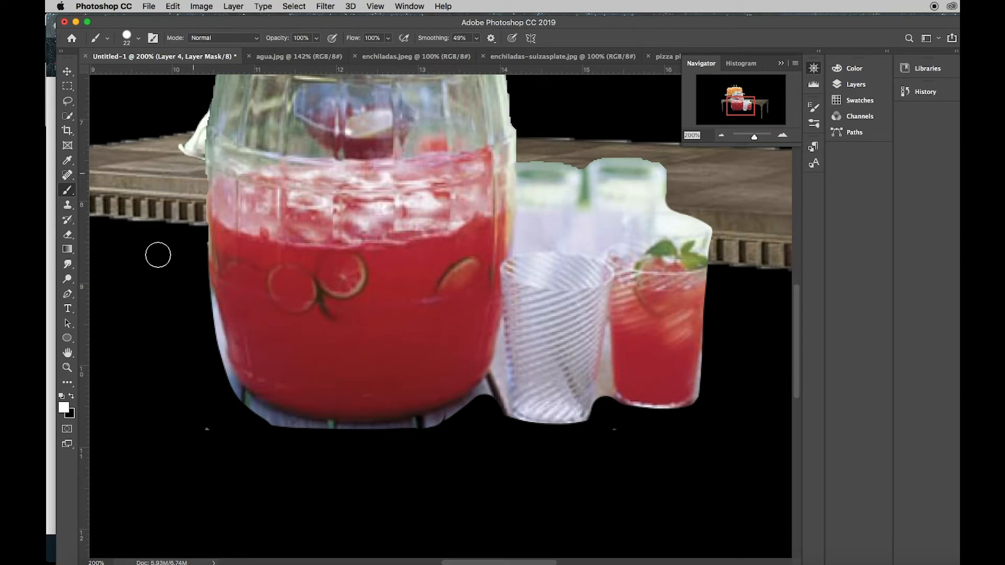
left_click(71, 396)
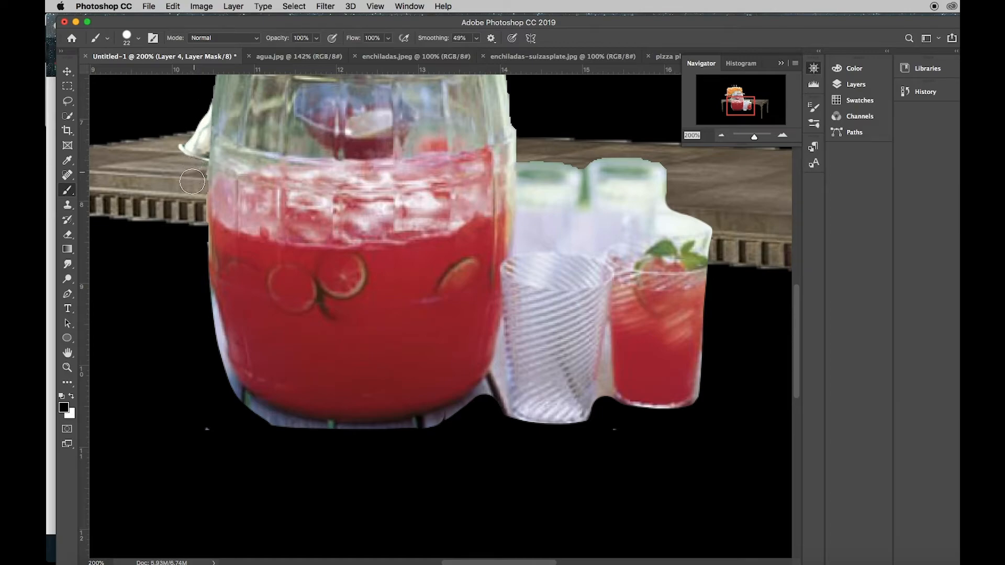
Mask out the background along the jar's left side, its base and the gap beside the striped glass, reducing the brush to 11 px
left_click_drag(191, 156, 195, 107)
mouse_move(202, 294)
left_mouse_down()
mouse_move(206, 327)
mouse_move(250, 415)
mouse_move(299, 431)
mouse_move(413, 435)
left_mouse_up()
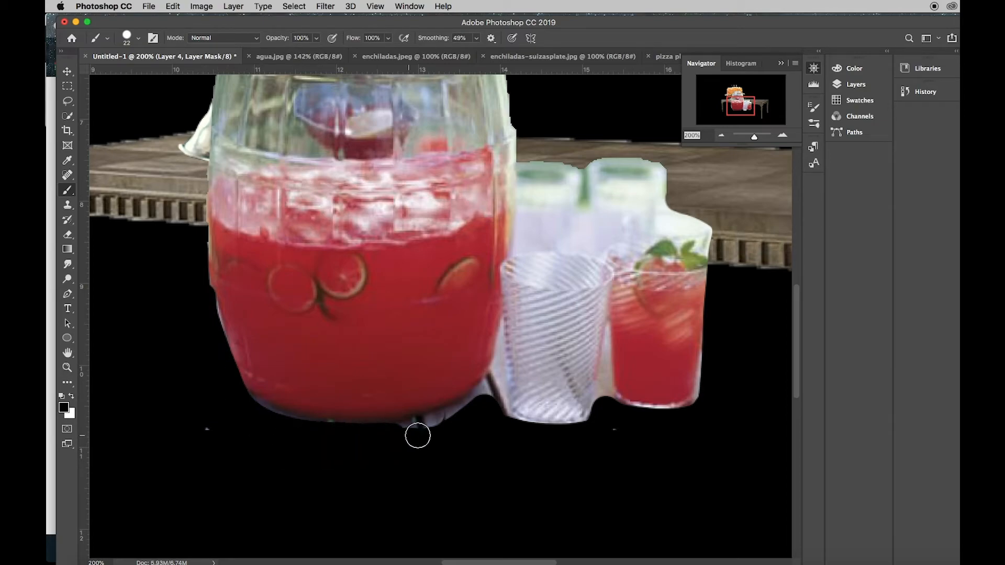
left_click(139, 39)
left_click_drag(127, 73, 124, 73)
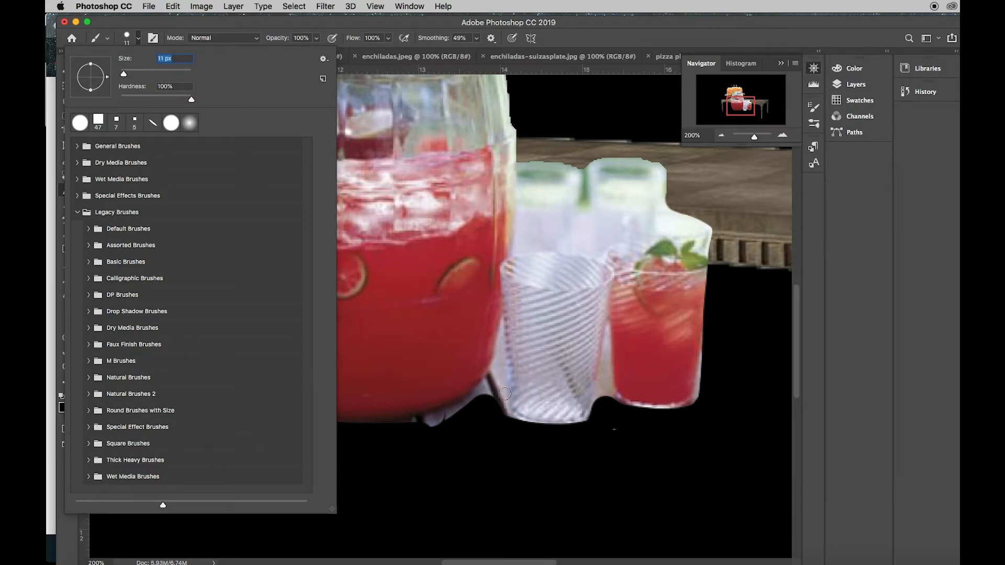
left_click(502, 347)
left_click_drag(501, 347, 502, 437)
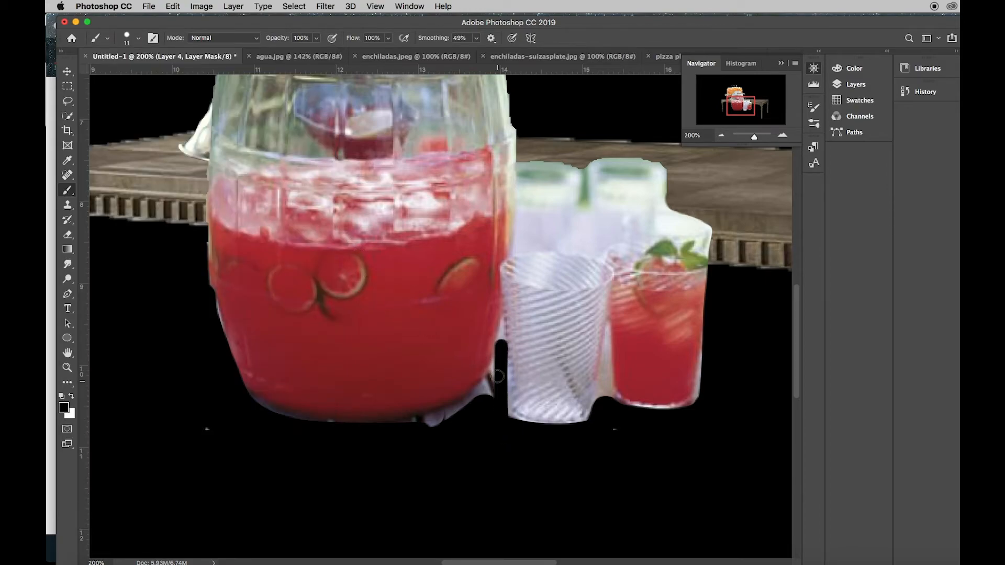
mouse_move(497, 351)
left_mouse_down()
mouse_move(465, 407)
mouse_move(405, 422)
mouse_move(440, 423)
mouse_move(421, 432)
mouse_move(454, 425)
mouse_move(496, 386)
mouse_move(479, 408)
mouse_move(435, 426)
mouse_move(338, 427)
left_mouse_up()
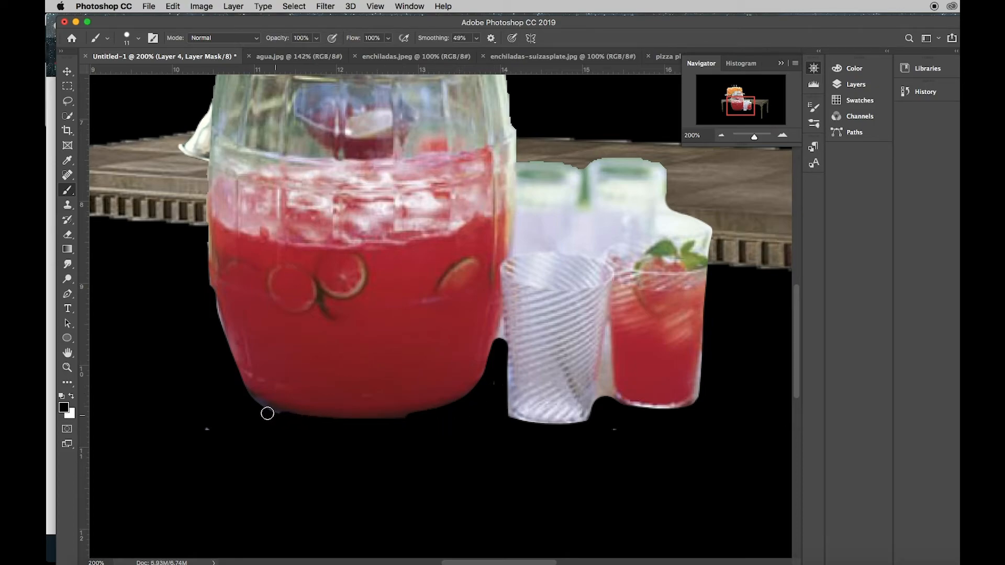
Brush black on the mask to hide the background between the lower parts of the two front glasses
left_click_drag(605, 364, 597, 432)
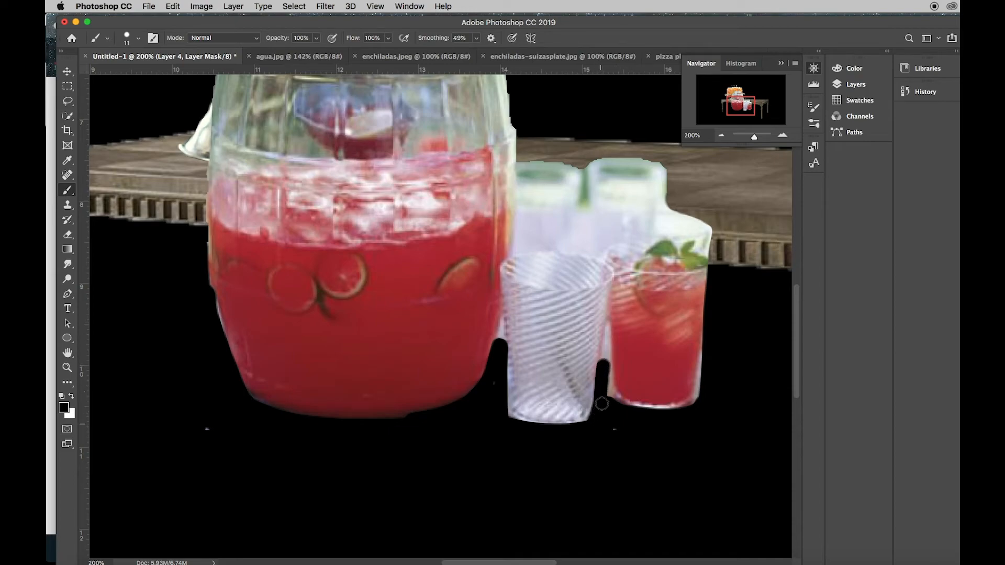
left_click_drag(605, 366, 622, 415)
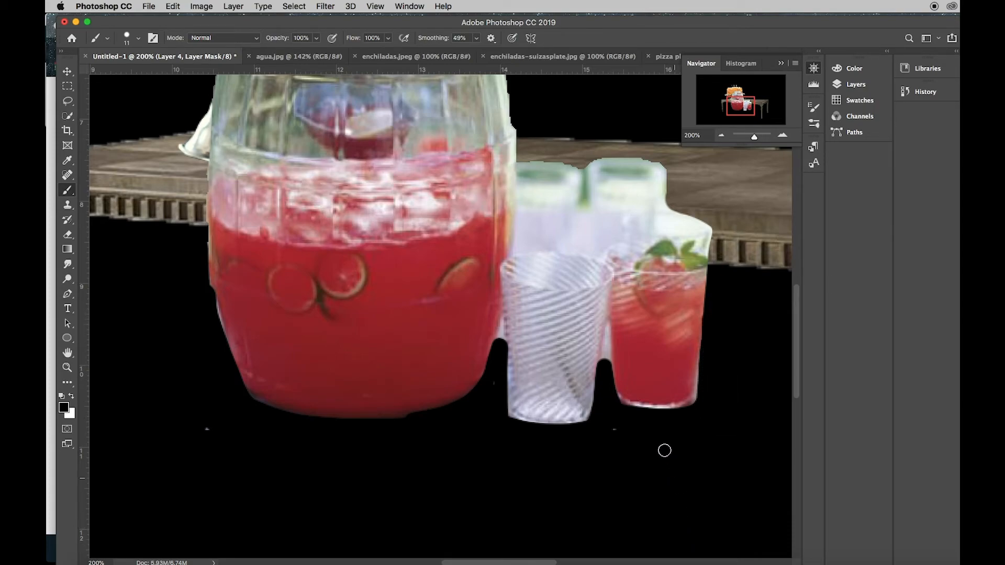
left_click_drag(606, 343, 605, 390)
Move the masked jar and glasses onto the right half of the table, beside the cake
left_click(856, 84)
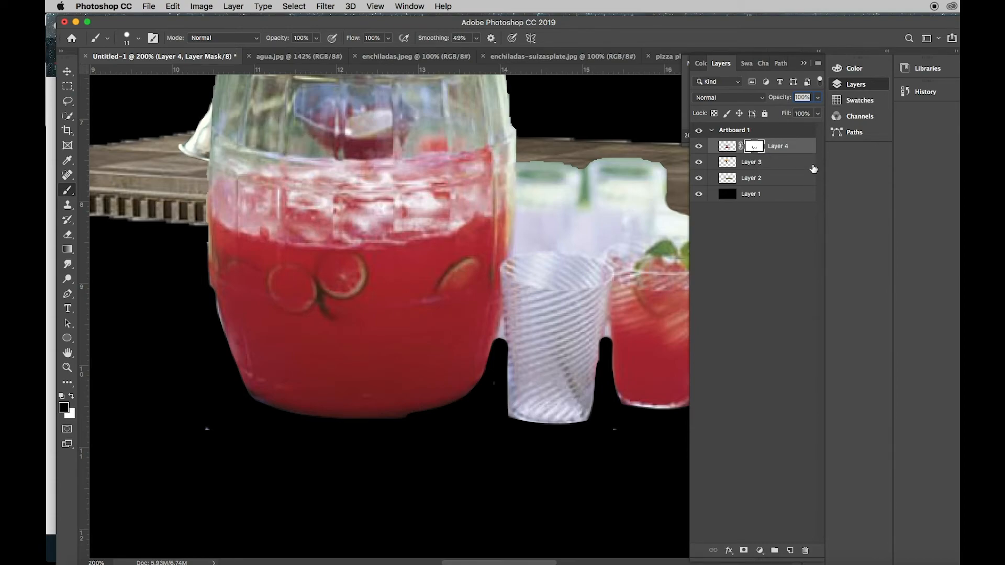
key("super+minus")
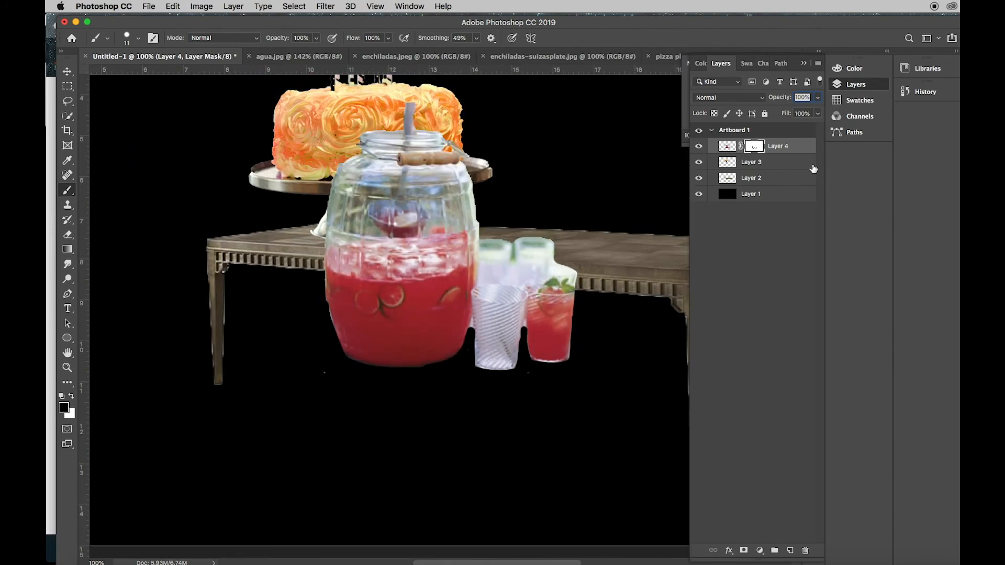
left_click(67, 71)
left_click_drag(476, 258, 641, 149)
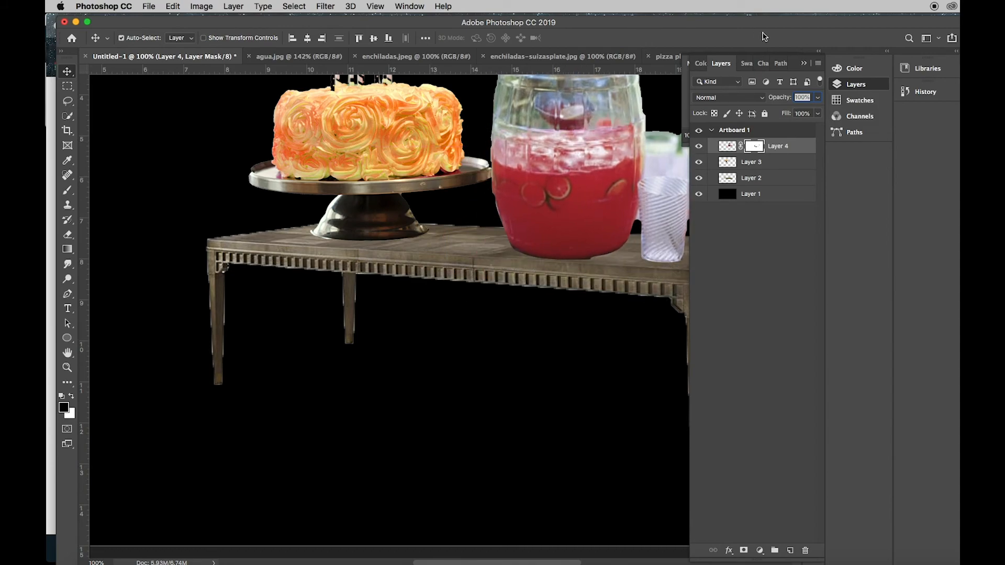
Scale the jar and glasses layer proportionally to 81.85% and apply the transformation
left_click(805, 64)
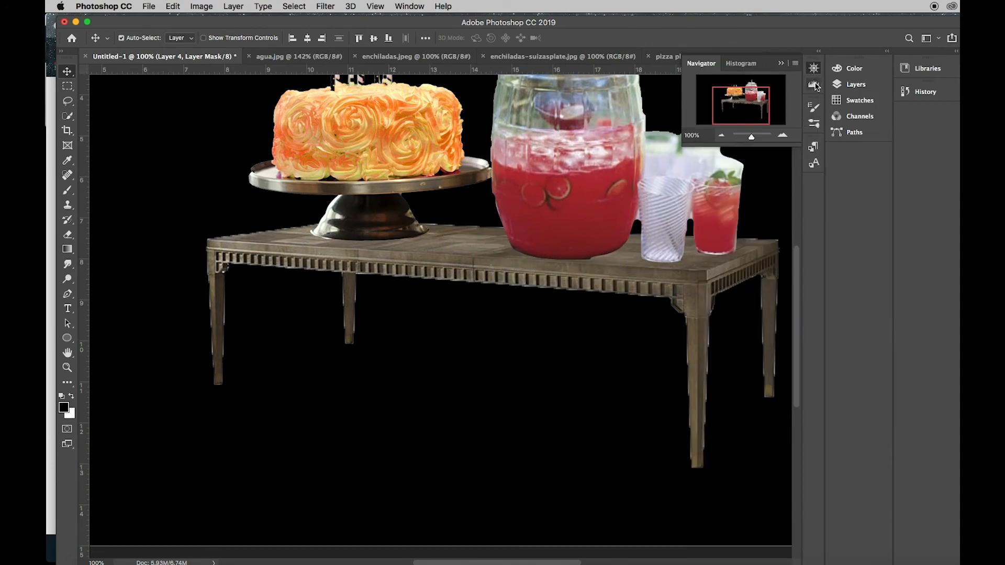
left_click(817, 69)
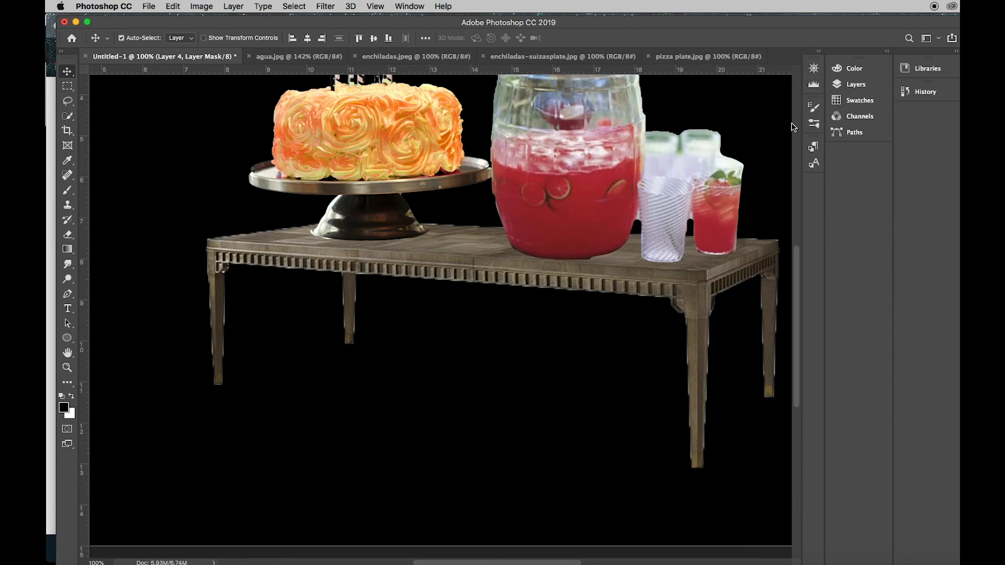
left_click(817, 69)
left_click_drag(738, 117, 750, 111)
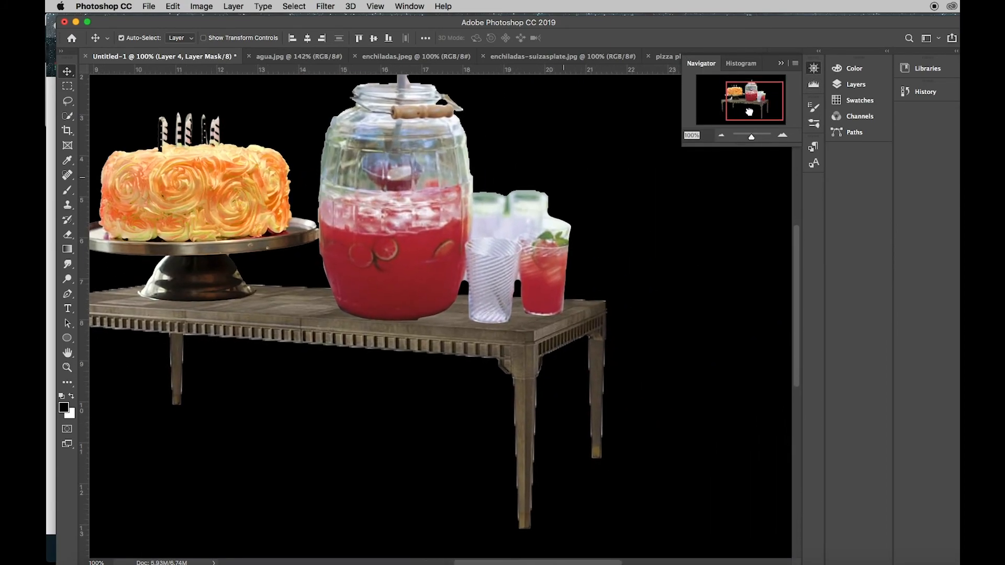
left_click(721, 135)
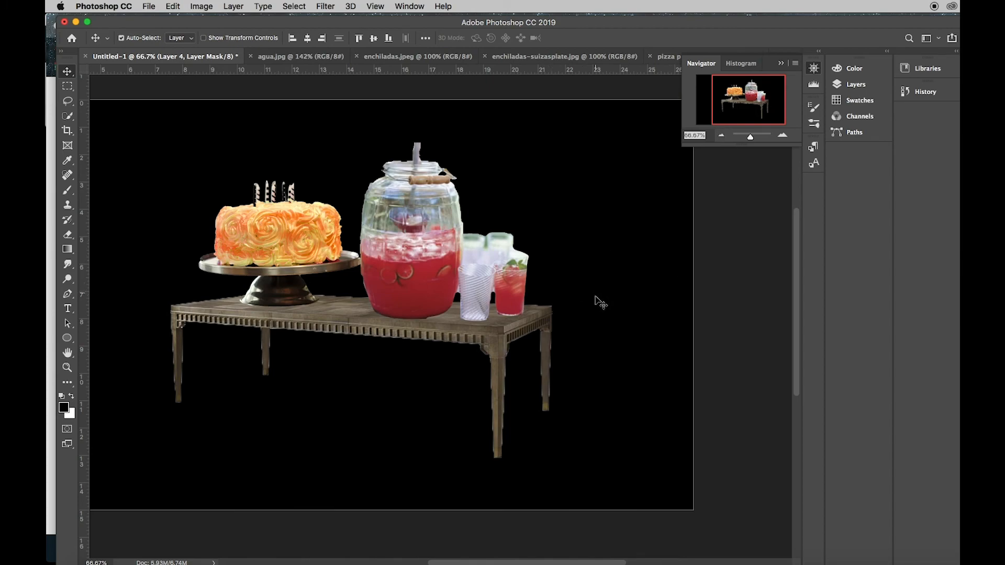
left_click(177, 6)
mouse_move(283, 270)
left_click(354, 286)
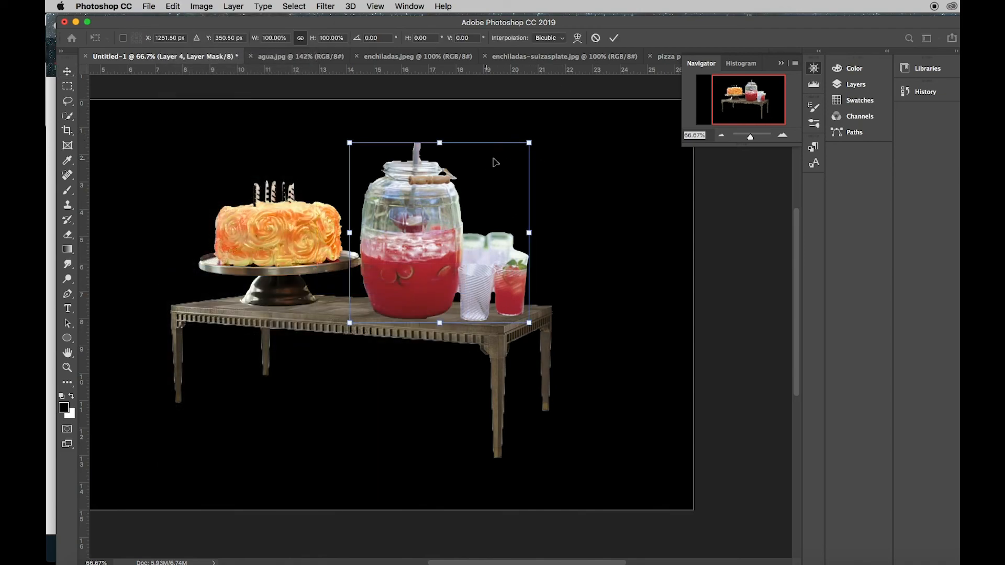
left_click_drag(530, 141, 502, 170)
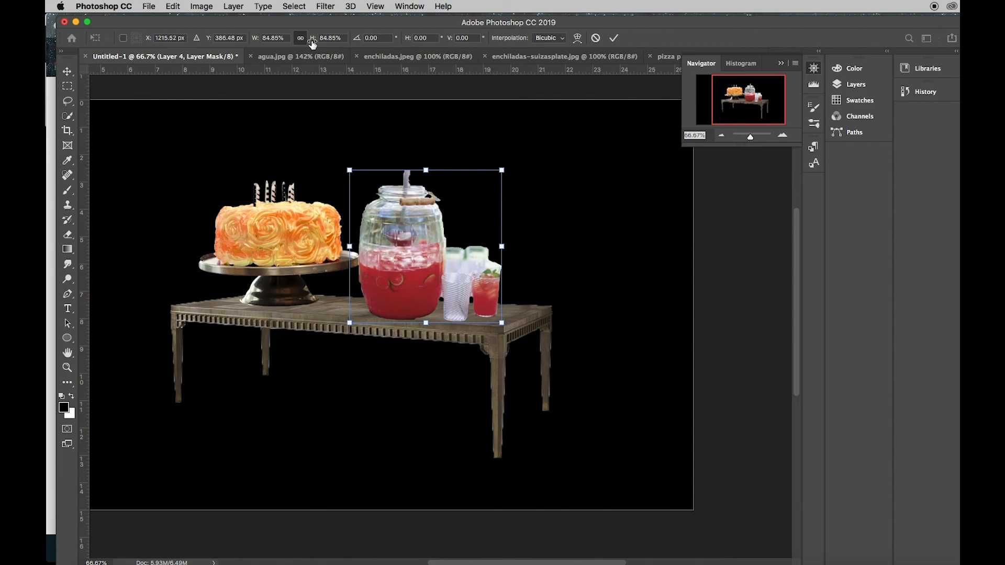
left_click_drag(312, 43, 310, 46)
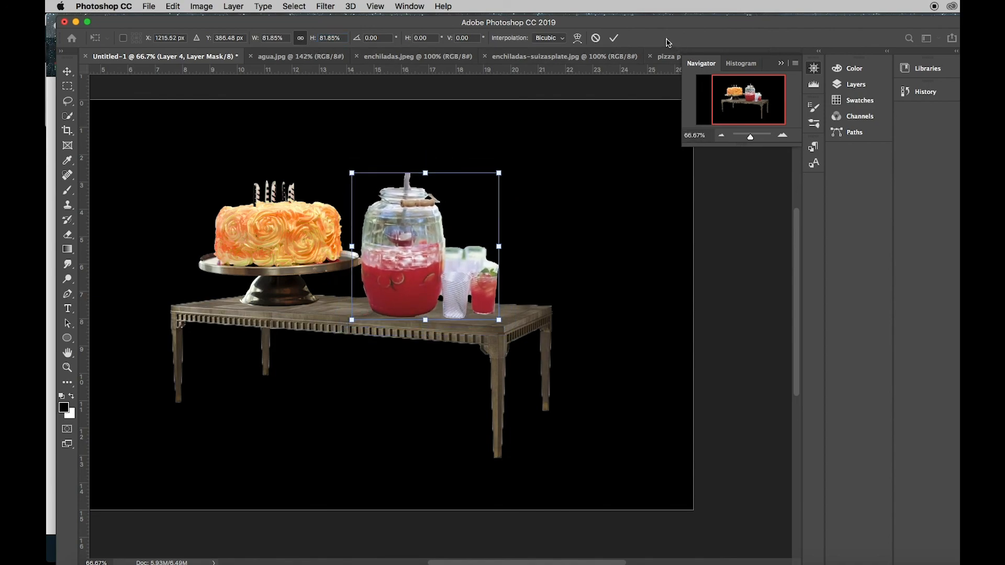
left_click(615, 39)
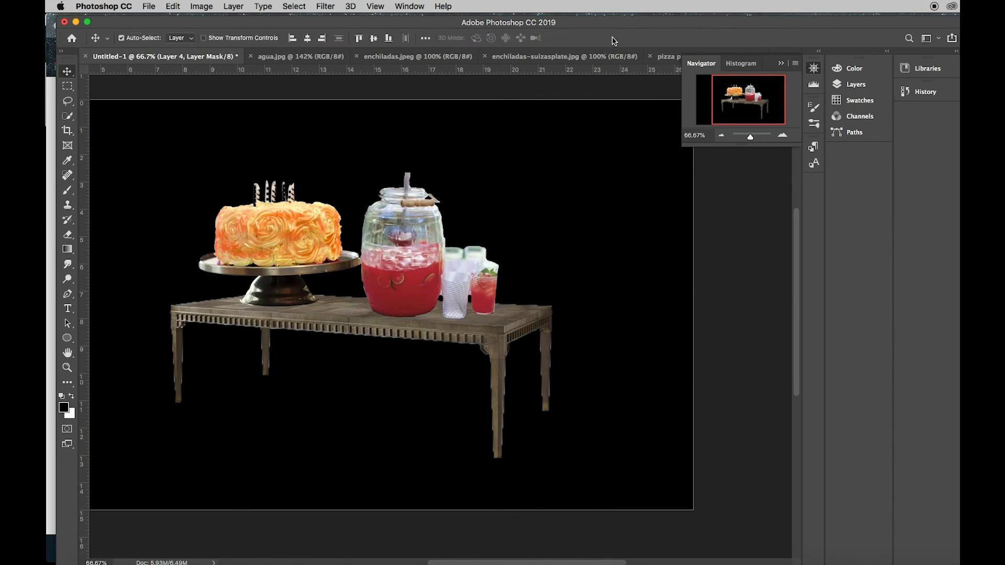